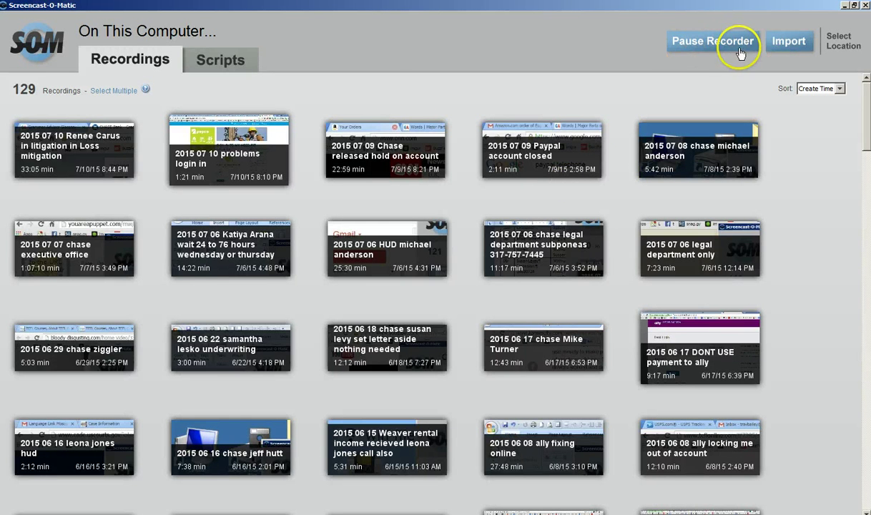
- Switch from the Screencast-O-Matic library to the Chrome window showing Google
{"action": "key", "text": "alt+Tab"}
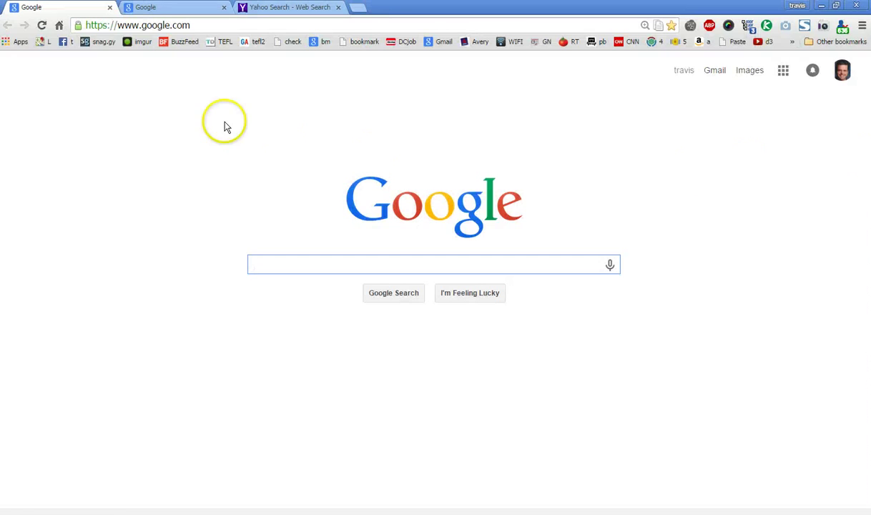
- Close the Yahoo Search tab and the second Google tab in Chrome
{"action": "left_click", "coordinate": [152, 25]}
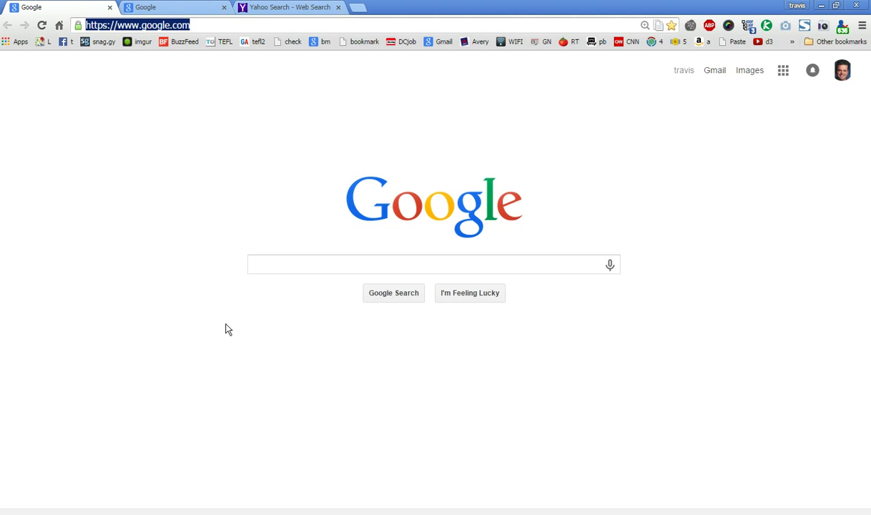
{"action": "left_click", "coordinate": [315, 7]}
{"action": "left_click", "coordinate": [338, 7]}
{"action": "left_click", "coordinate": [224, 8]}
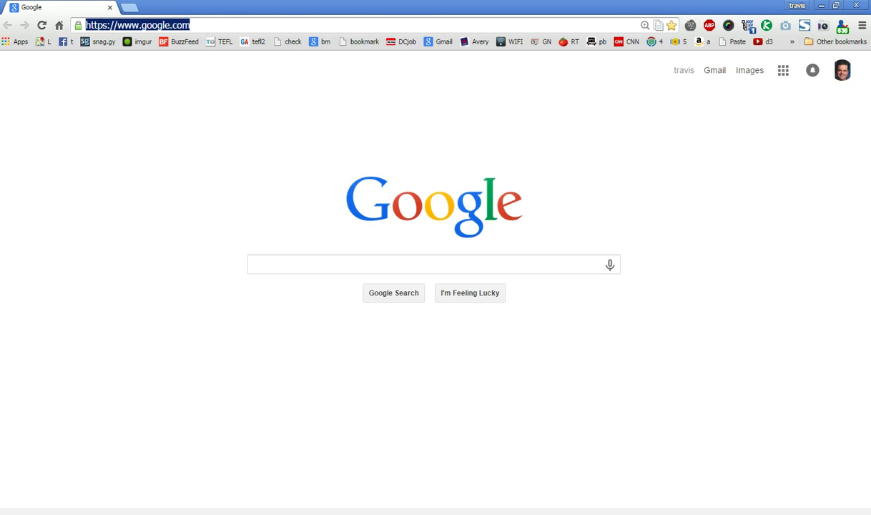
{"action": "key", "text": "super"}
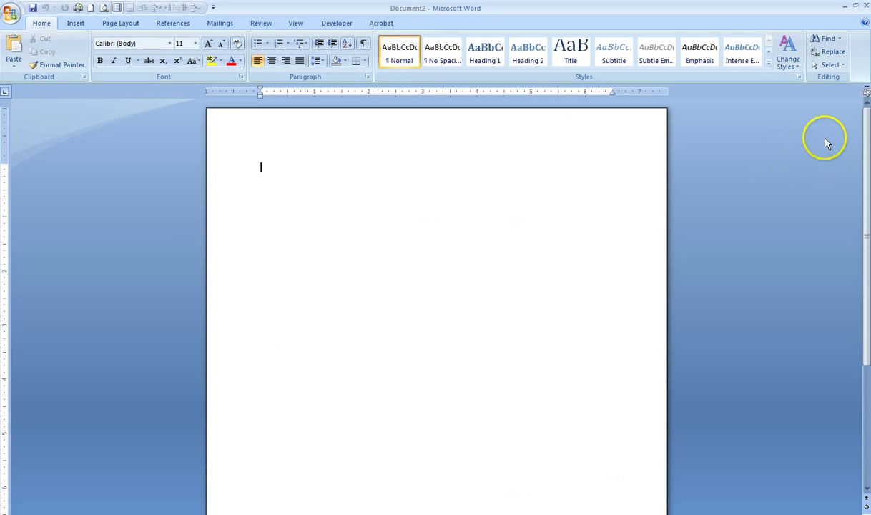
- Close the other open letter without saving and return to the blank document
{"action": "left_click", "coordinate": [839, 213]}
{"action": "left_click", "coordinate": [389, 300]}
{"action": "key", "text": "alt+Tab"}
{"action": "key", "text": "alt+Tab"}
- Type the heading 'Innovative dentisry' and the start of two phone numbers below it
{"action": "type", "text": "Innovative dentisry"}
{"action": "key", "text": "Return"}
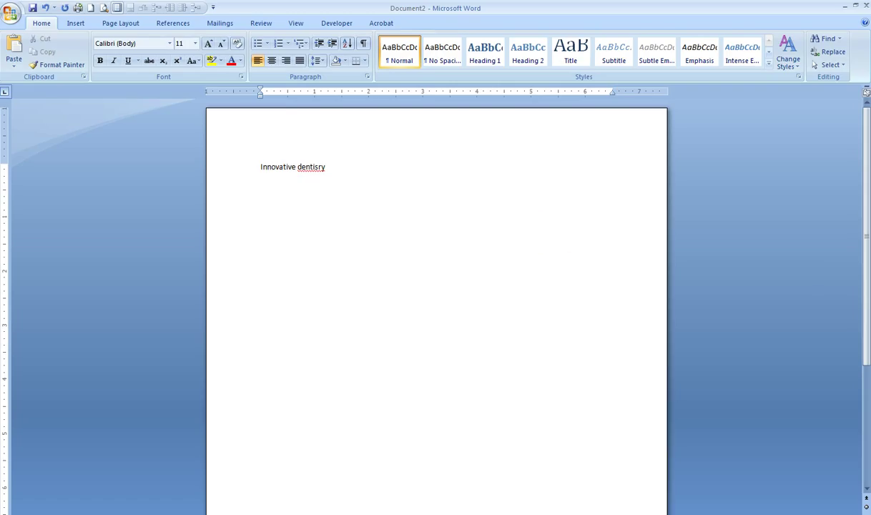
- Correct 'dentisry' to 'dentistry' and apply No Spacing to all three lines
{"action": "left_click", "coordinate": [317, 184]}
{"action": "right_click", "coordinate": [317, 167]}
{"action": "left_click", "coordinate": [343, 179]}
{"action": "left_click_drag", "start_coordinate": [272, 214], "coordinate": [254, 152]}
{"action": "left_click", "coordinate": [434, 51]}
{"action": "left_click", "coordinate": [314, 179]}
{"action": "left_click", "coordinate": [285, 186]}
{"action": "left_click", "coordinate": [295, 178]}
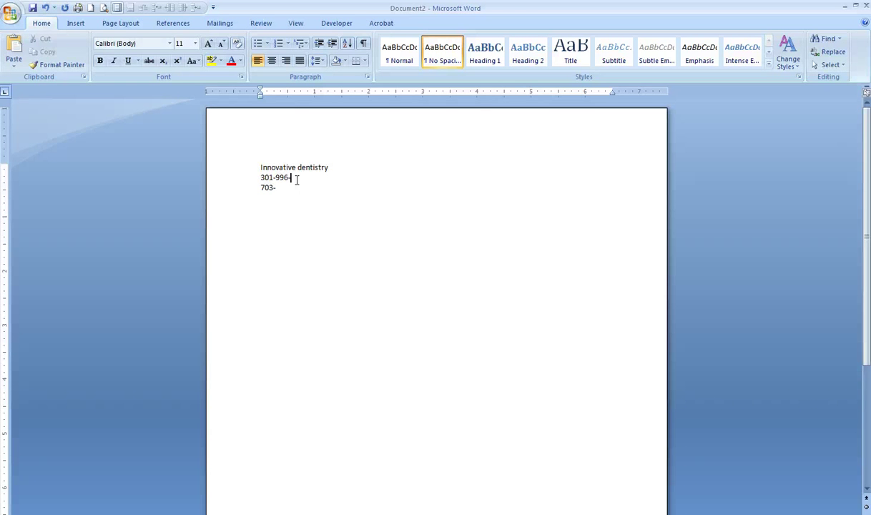
- Add the notes 'flyer one' and 'flyer two threat' below the phone numbers
{"action": "double_click", "coordinate": [292, 193]}
{"action": "key", "text": "Return"}
{"action": "type", "text": "flyer one  "}
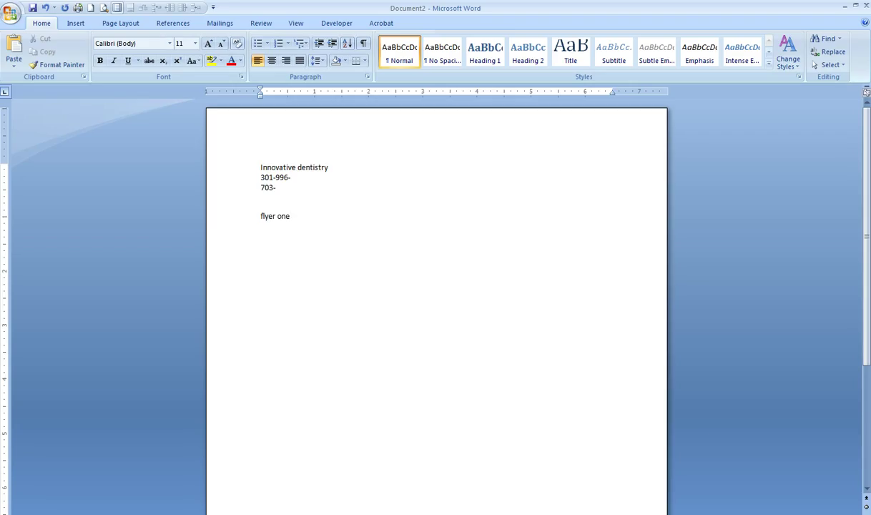
{"action": "type", "text": "flyer two threat"}
{"action": "left_click", "coordinate": [298, 178]}
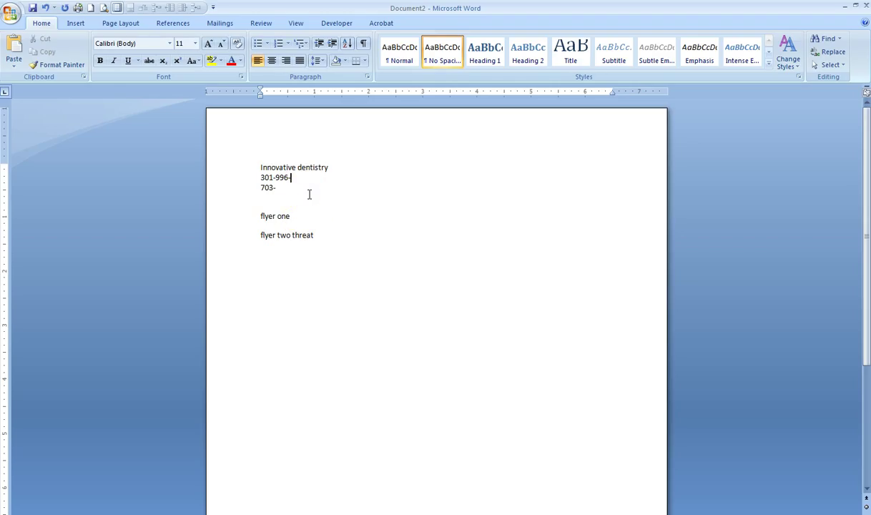
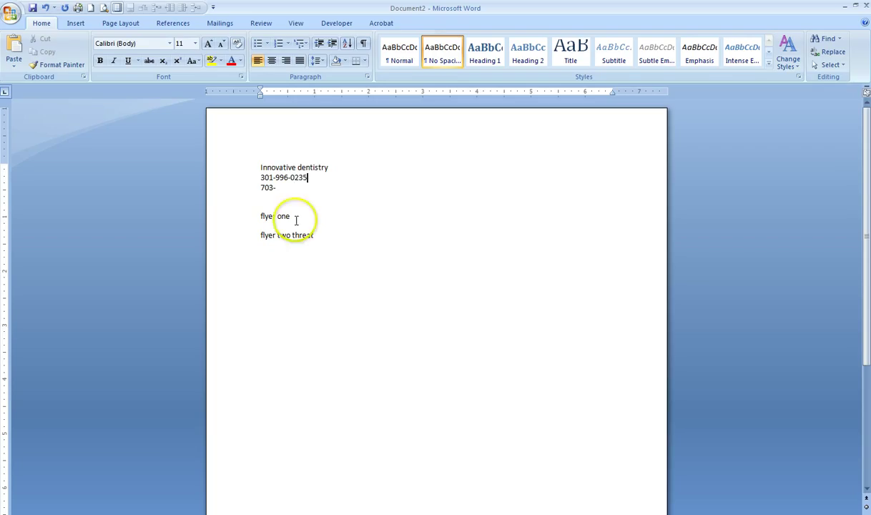
{"action": "left_click", "coordinate": [293, 190]}
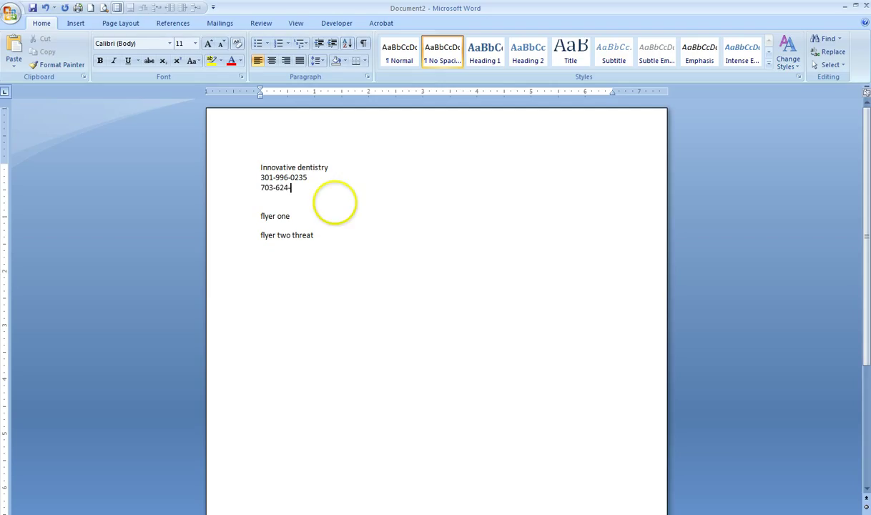
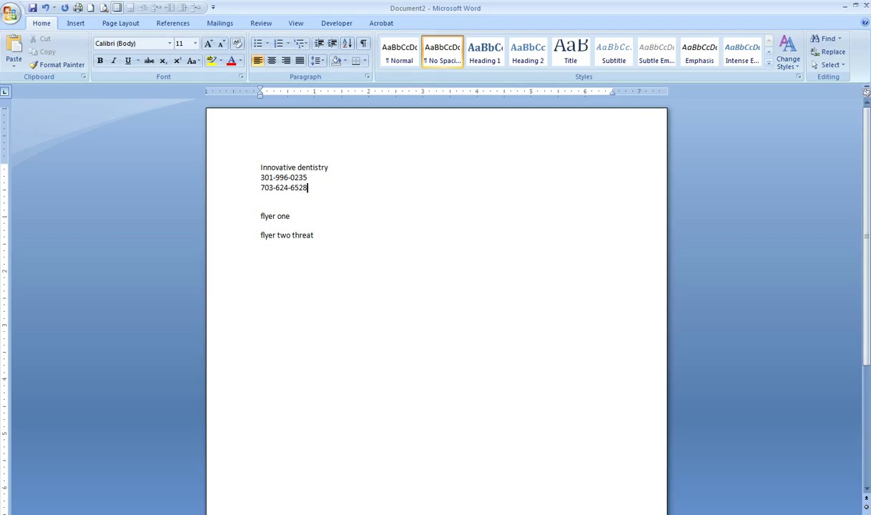
{"action": "left_click", "coordinate": [330, 216]}
{"action": "left_click", "coordinate": [324, 222]}
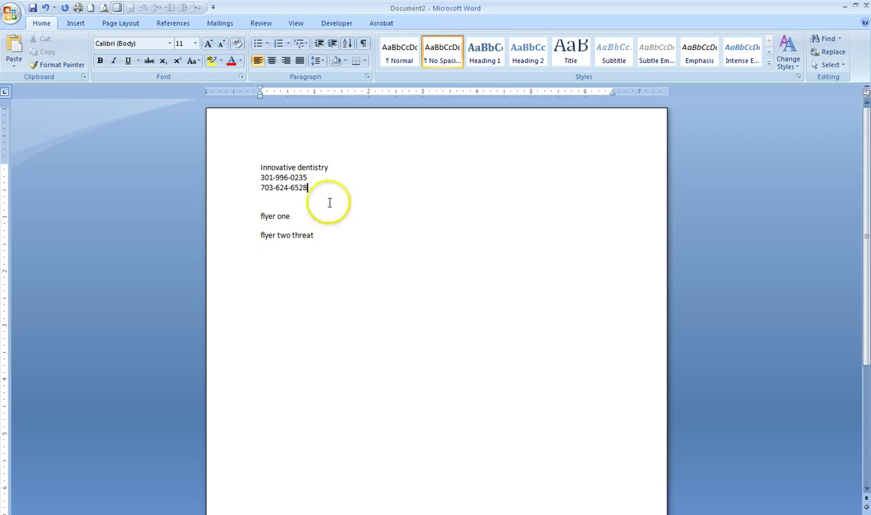
- Capitalise 'Dentistry' in the heading and add an 'Emergency:' label above the numbers
{"action": "left_click", "coordinate": [330, 180]}
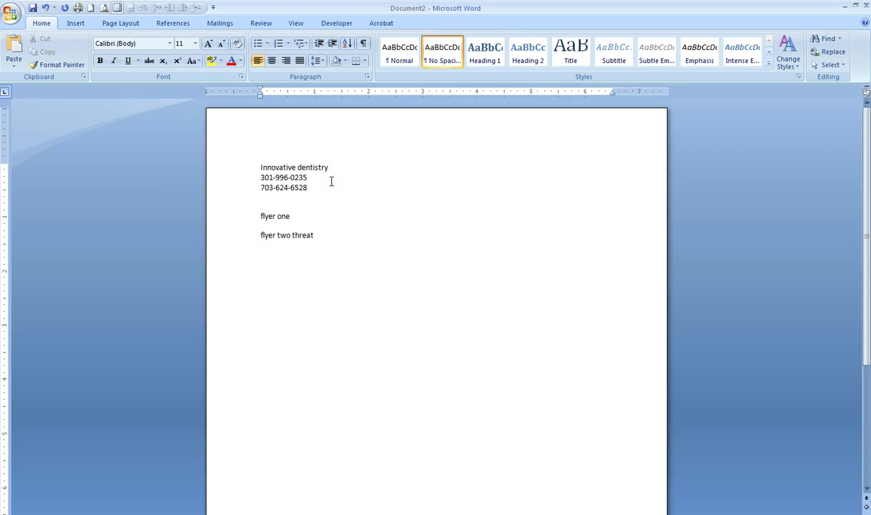
{"action": "left_click", "coordinate": [298, 167]}
{"action": "left_click_drag", "start_coordinate": [295, 167], "coordinate": [300, 167]}
{"action": "type", "text": "D"}
{"action": "left_click", "coordinate": [259, 177]}
{"action": "left_click", "coordinate": [261, 181]}
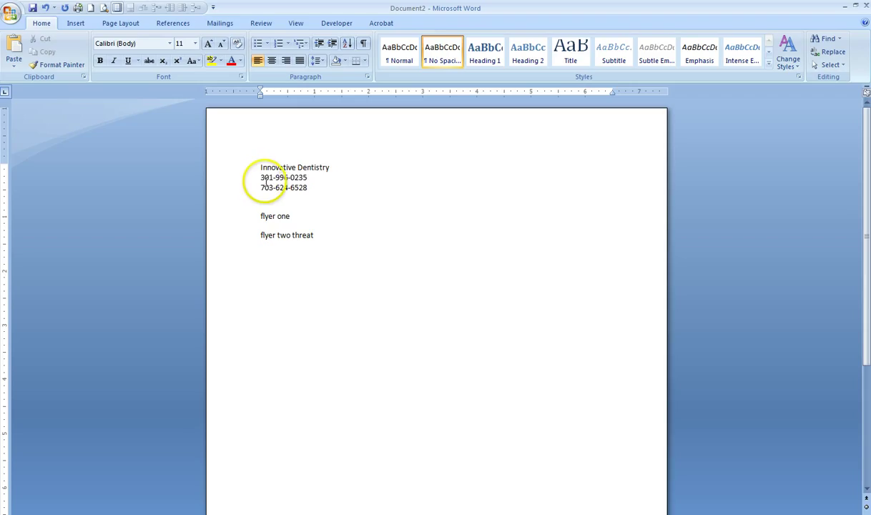
{"action": "type", "text": "Emergency:"}
{"action": "key", "text": "Return"}
- Search the first emergency phone number on Google, then come back to Word
{"action": "left_click_drag", "start_coordinate": [313, 187], "coordinate": [264, 188]}
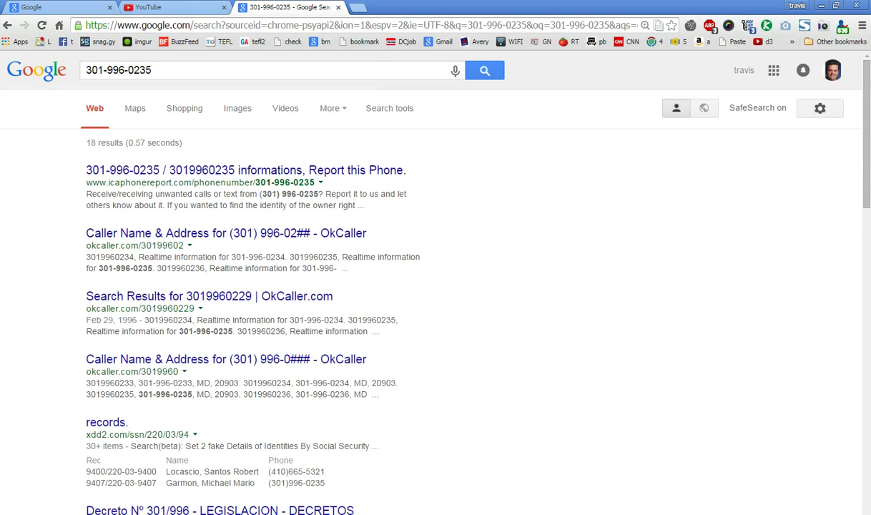
{"action": "key", "text": "alt+Tab"}
{"action": "left_click", "coordinate": [310, 179]}
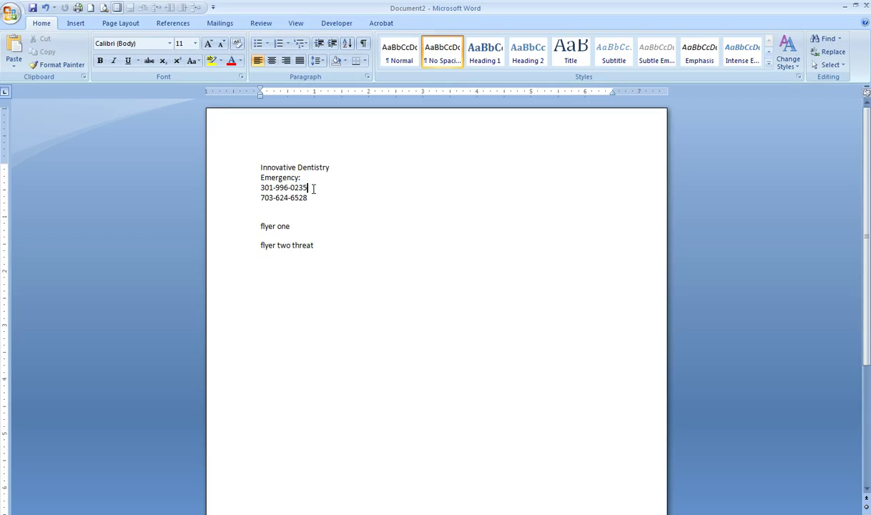
- Append '[wrong number]' after the first emergency phone number
{"action": "left_click", "coordinate": [314, 188]}
{"action": "type", "text": "[wrong numbe"}
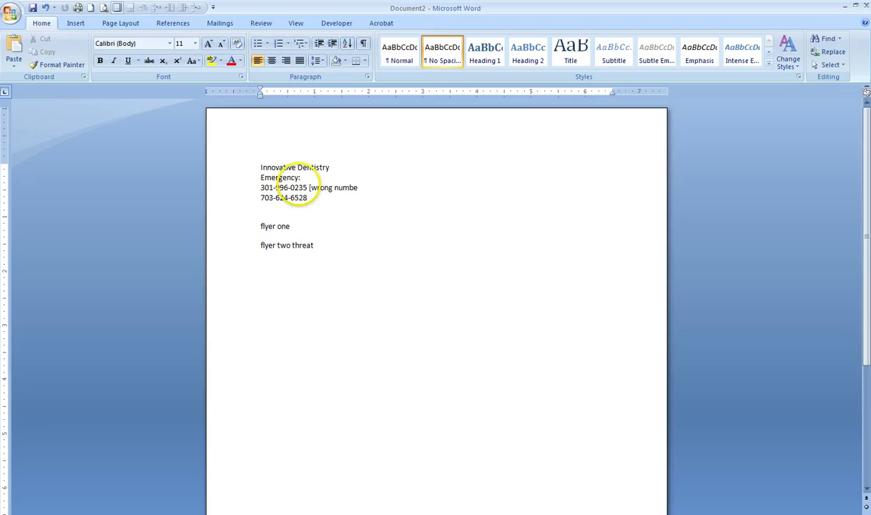
{"action": "type", "text": "r]"}
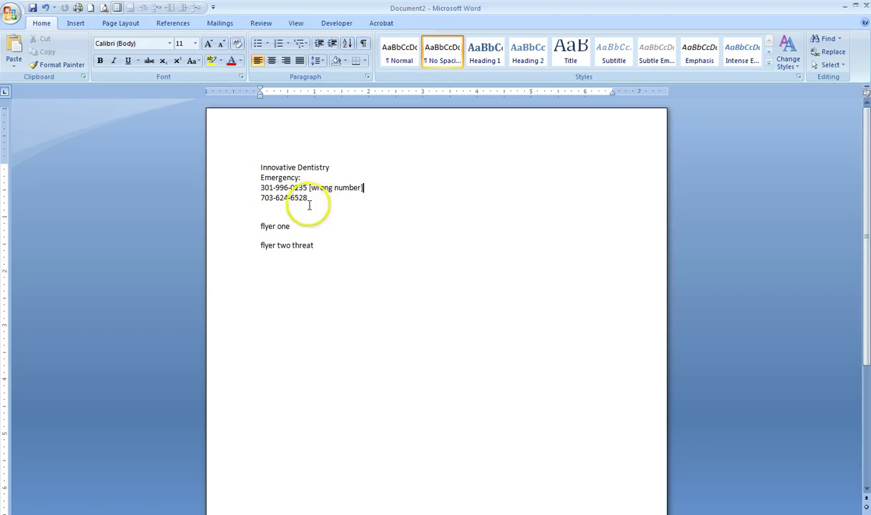
{"action": "left_click", "coordinate": [308, 198]}
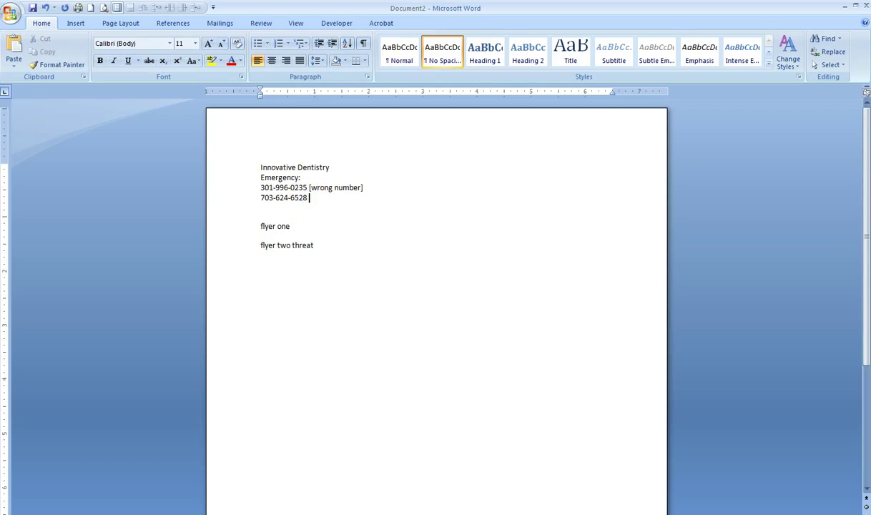
- Make the 'Innovative Dentistry' heading bold, underlined and size 20
{"action": "triple_click", "coordinate": [261, 167]}
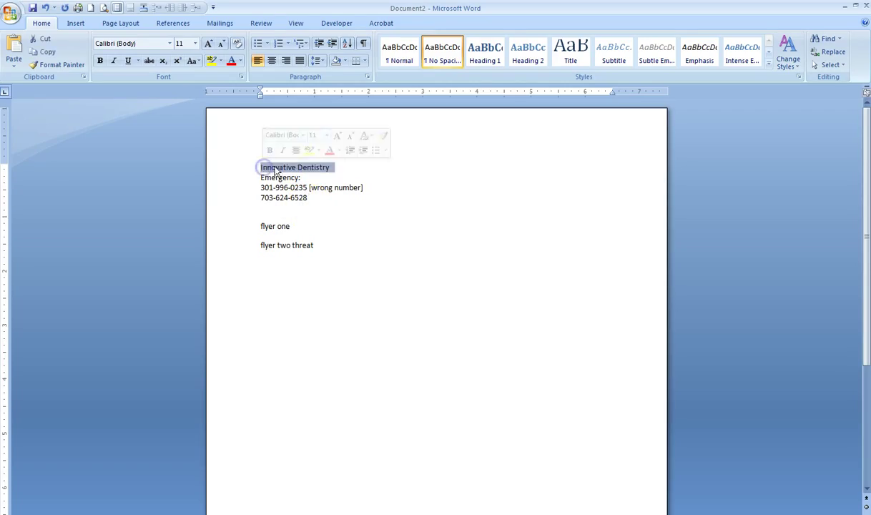
{"action": "key", "text": "ctrl+b"}
{"action": "type", "text": "u"}
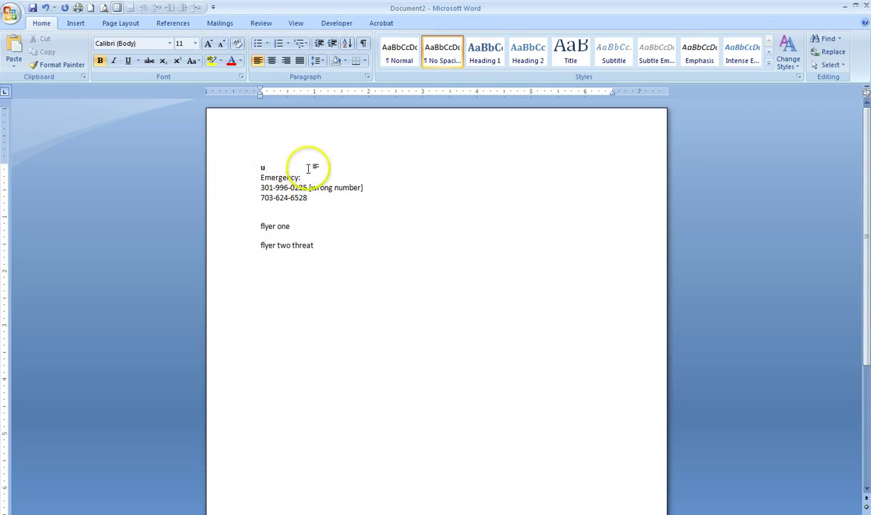
{"action": "key", "text": "ctrl+z"}
{"action": "key", "text": "ctrl+u"}
{"action": "left_click", "coordinate": [195, 43]}
{"action": "left_click", "coordinate": [181, 142]}
- Add a blank line above 'Emergency:' and indent both phone-number lines
{"action": "left_click", "coordinate": [258, 187]}
{"action": "key", "text": "Return"}
{"action": "left_click_drag", "start_coordinate": [261, 207], "coordinate": [314, 218]}
{"action": "left_click", "coordinate": [334, 43]}
- Apply No Spacing to the two flyer lines and add '-nice' after 'flyer one'
{"action": "left_click", "coordinate": [292, 249]}
{"action": "key", "text": "Delete"}
{"action": "key", "text": "Return"}
{"action": "left_click_drag", "start_coordinate": [319, 265], "coordinate": [268, 226]}
{"action": "left_click", "coordinate": [429, 64]}
{"action": "left_click", "coordinate": [289, 241]}
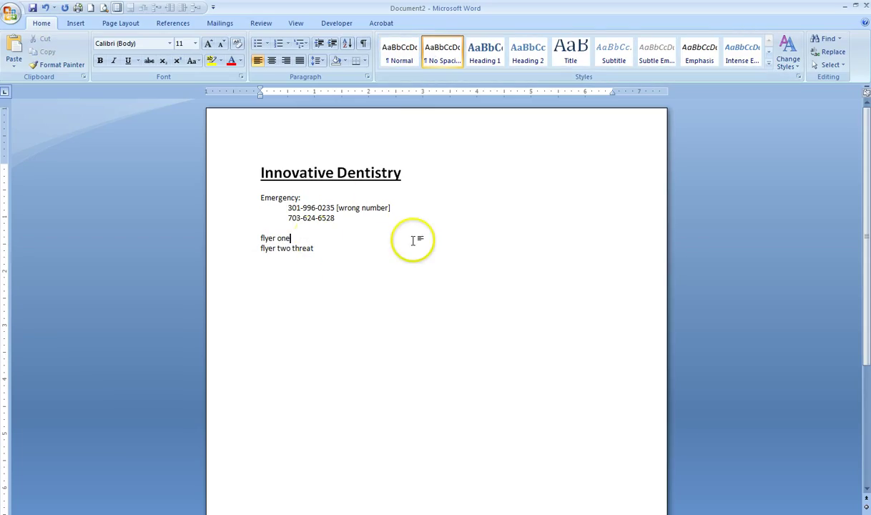
{"action": "type", "text": "-nice"}
{"action": "left_click_drag", "start_coordinate": [405, 173], "coordinate": [288, 172]}
{"action": "key", "text": "ctrl+c"}
- Replace the Google query in Chrome with 'Innovative Dentistry' and run the search
{"action": "key", "text": "alt+Tab"}
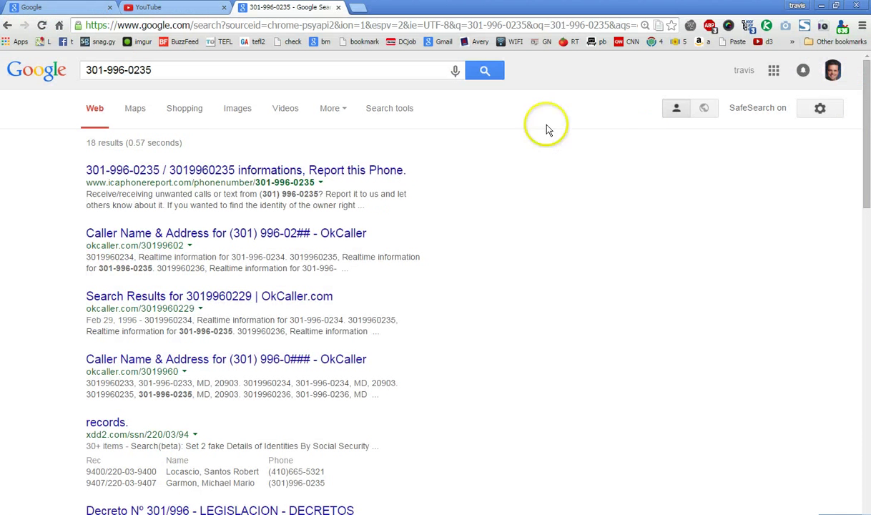
{"action": "left_click", "coordinate": [289, 66]}
{"action": "triple_click", "coordinate": [286, 68]}
{"action": "key", "text": "ctrl+v"}
{"action": "key", "text": "Return"}
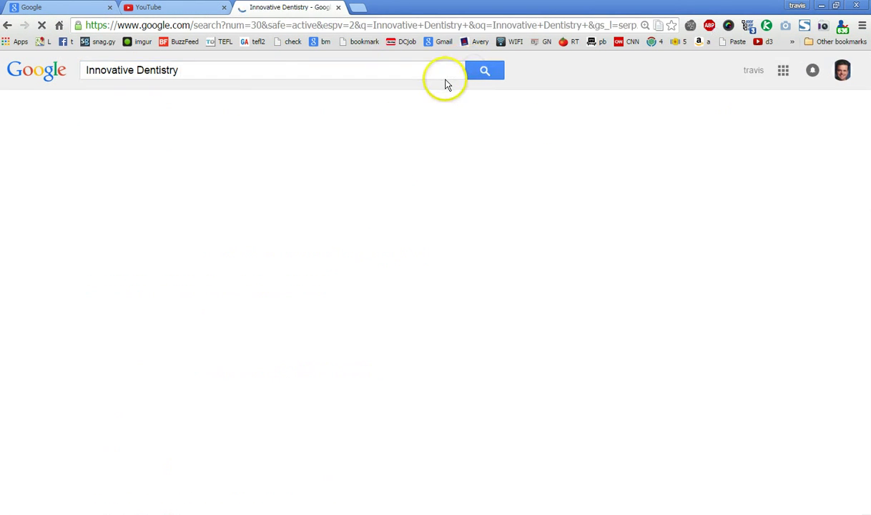
{"action": "key", "text": "alt+Tab"}
{"action": "left_click", "coordinate": [336, 249]}
- Append '[automatic voice system]' after the second emergency phone number
{"action": "left_click", "coordinate": [374, 214]}
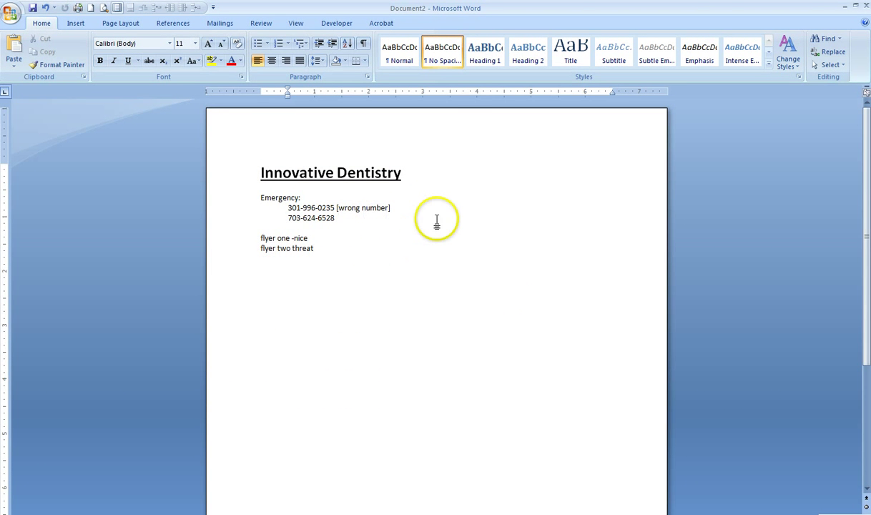
{"action": "type", "text": "[automatic voice system["}
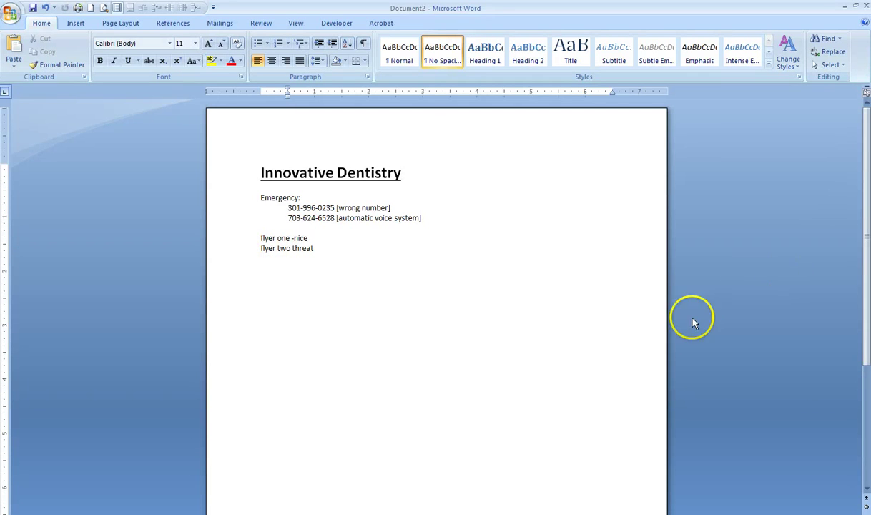
{"action": "left_click", "coordinate": [255, 227]}
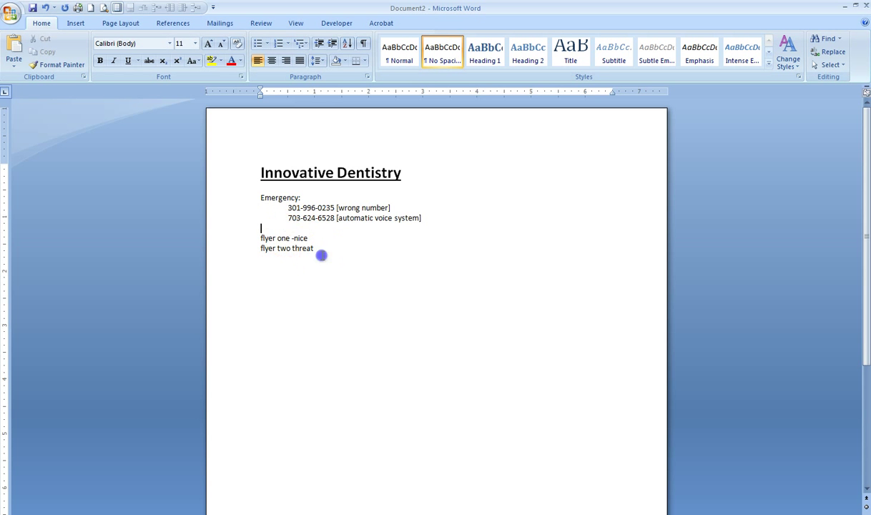
- Save the document to the Desktop with the file name 'Innovative Dentistry'
{"action": "left_click_drag", "start_coordinate": [314, 249], "coordinate": [235, 198]}
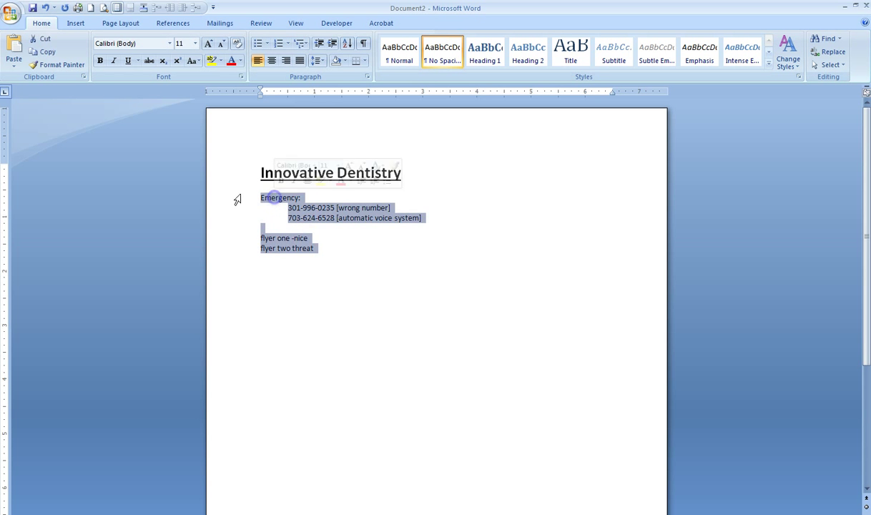
{"action": "left_click", "coordinate": [32, 7]}
{"action": "left_click", "coordinate": [176, 397]}
{"action": "left_click", "coordinate": [43, 110]}
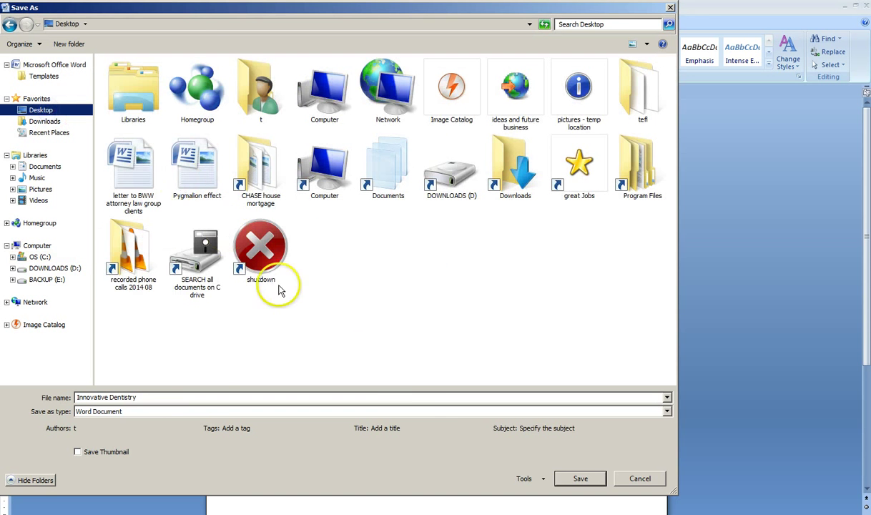
{"action": "left_click", "coordinate": [572, 473]}
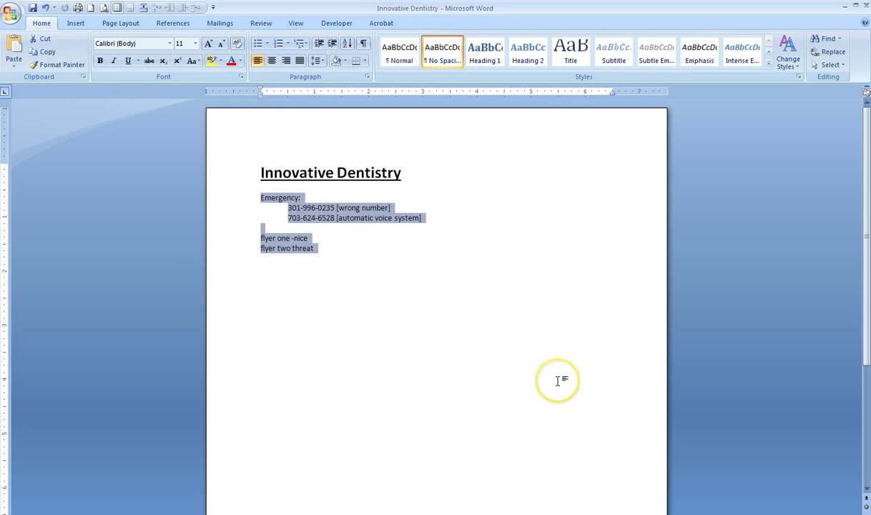